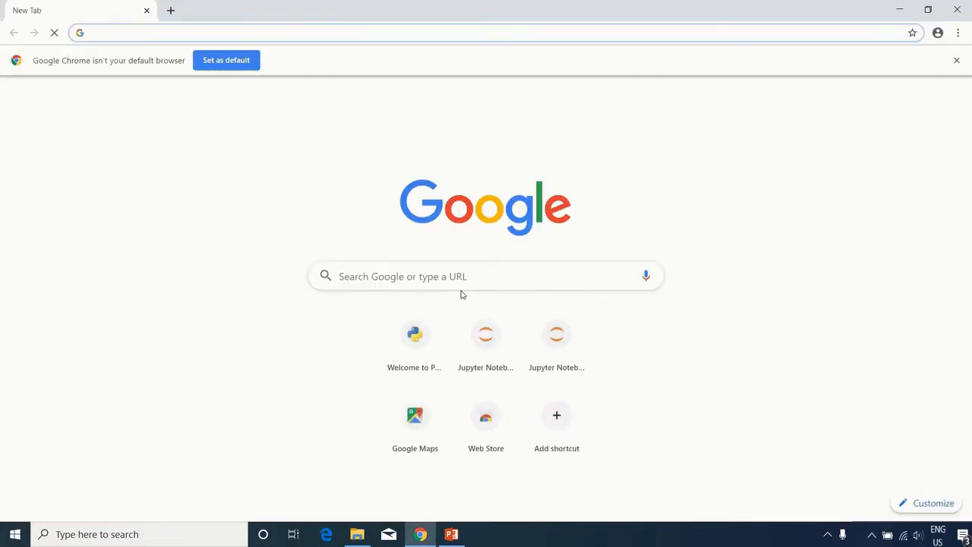
Search the web for "python", dismiss the default-browser notice, and open the official Python.org website.
text(python)
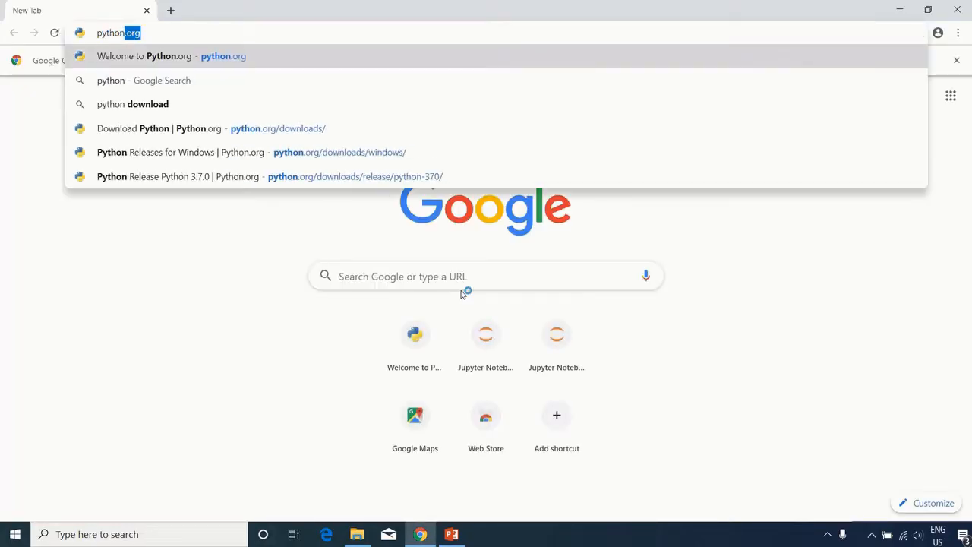
key(Return)
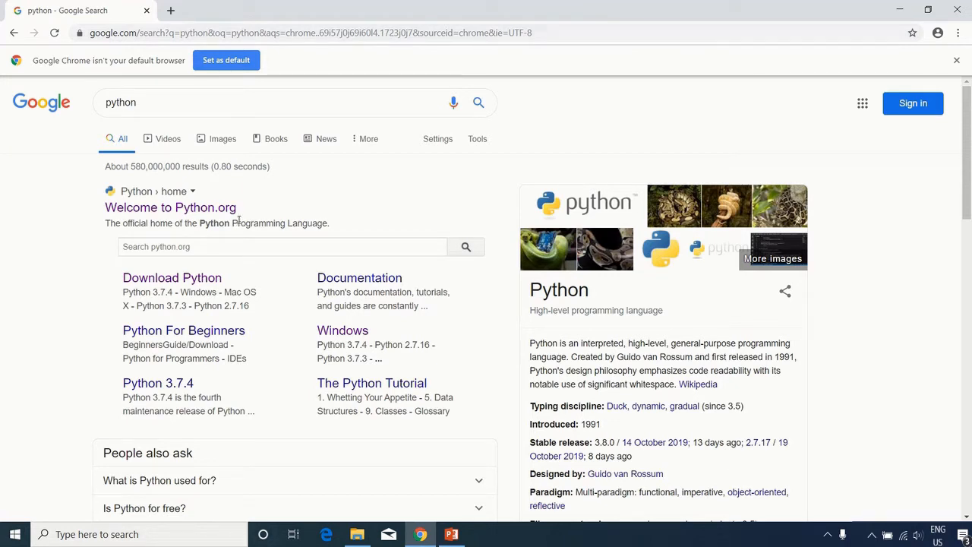
click(956, 60)
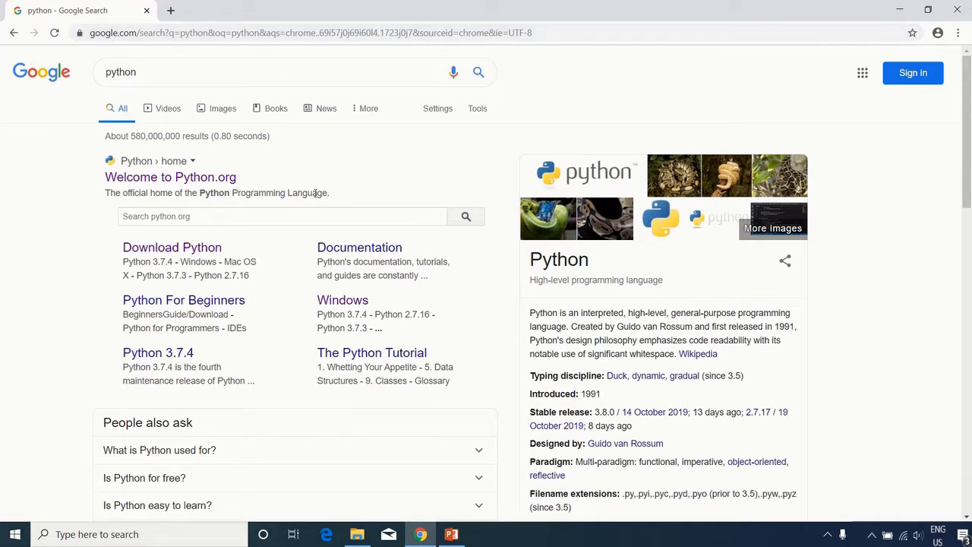
click(195, 182)
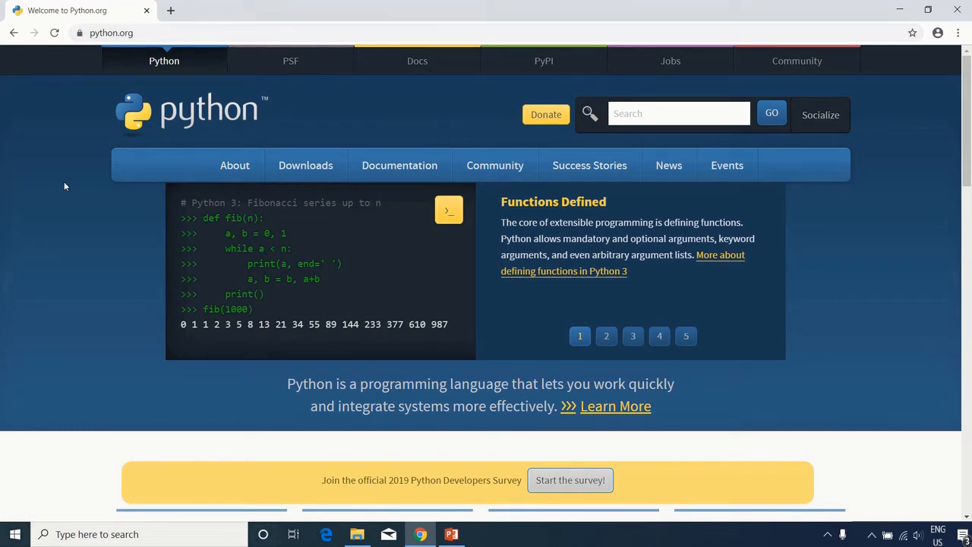
Open the Python.org downloads page that lists all releases.
scroll(64, 183, down, 15)
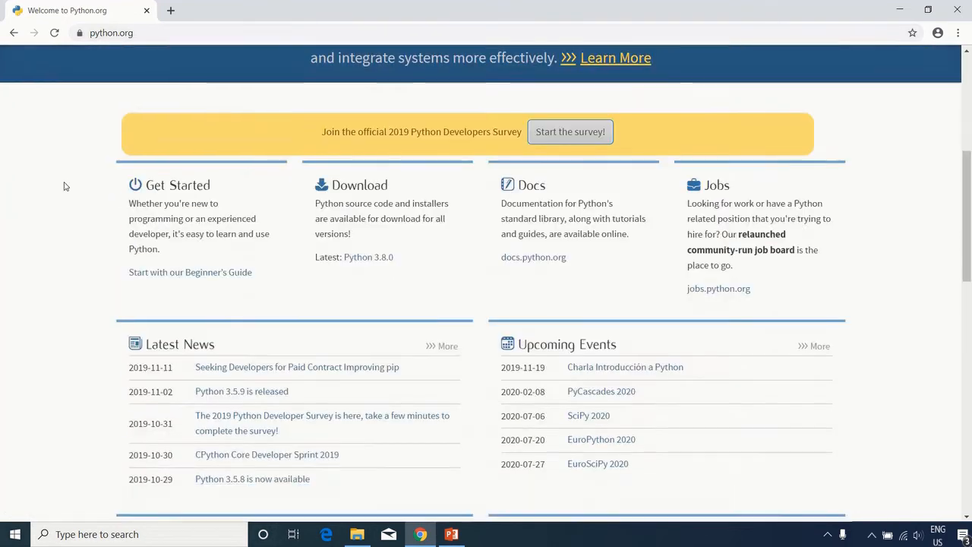
scroll(64, 186, up, 12)
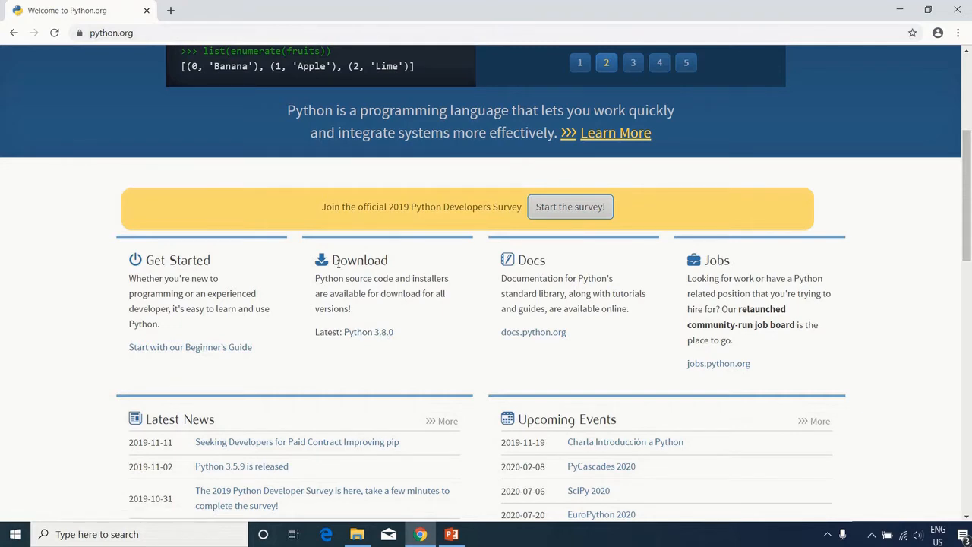
scroll(338, 264, up, 3)
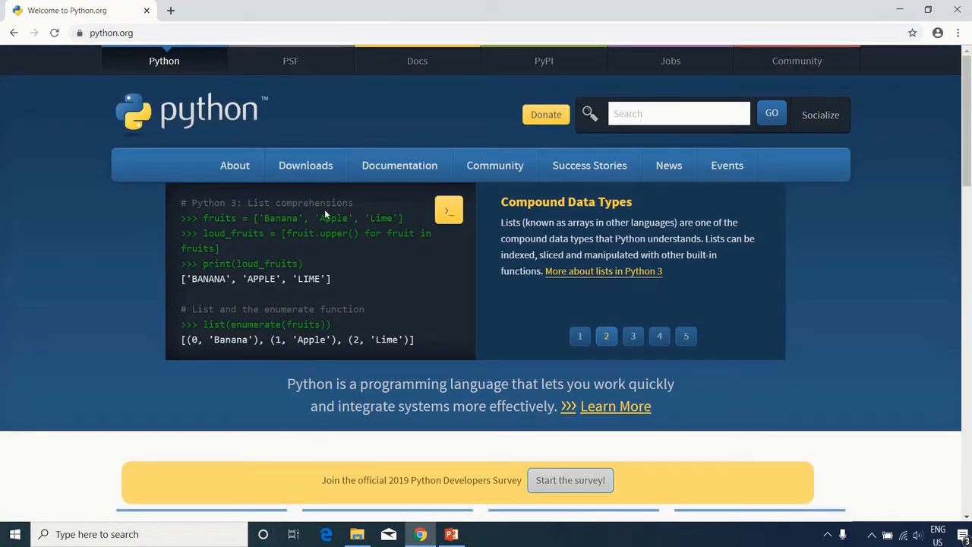
mouse_move(313, 170)
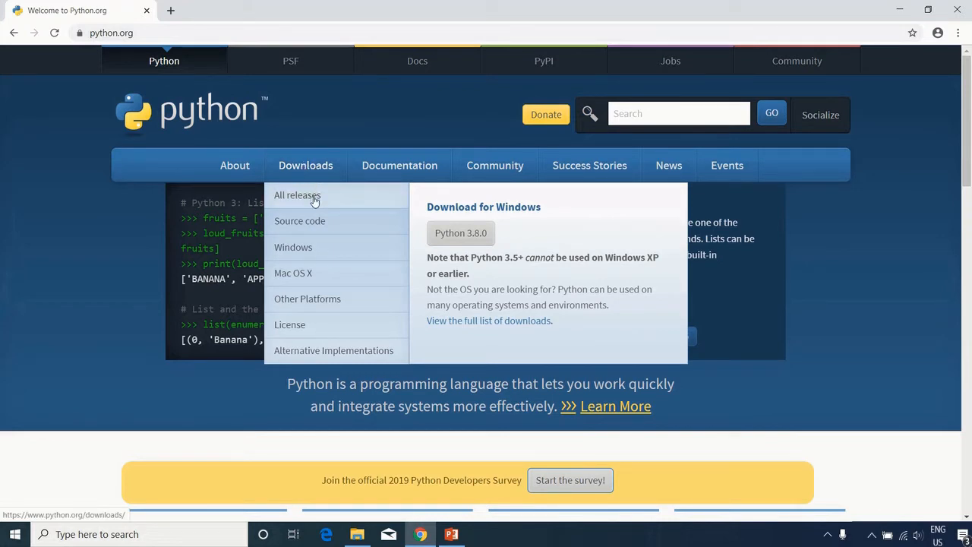
click(314, 198)
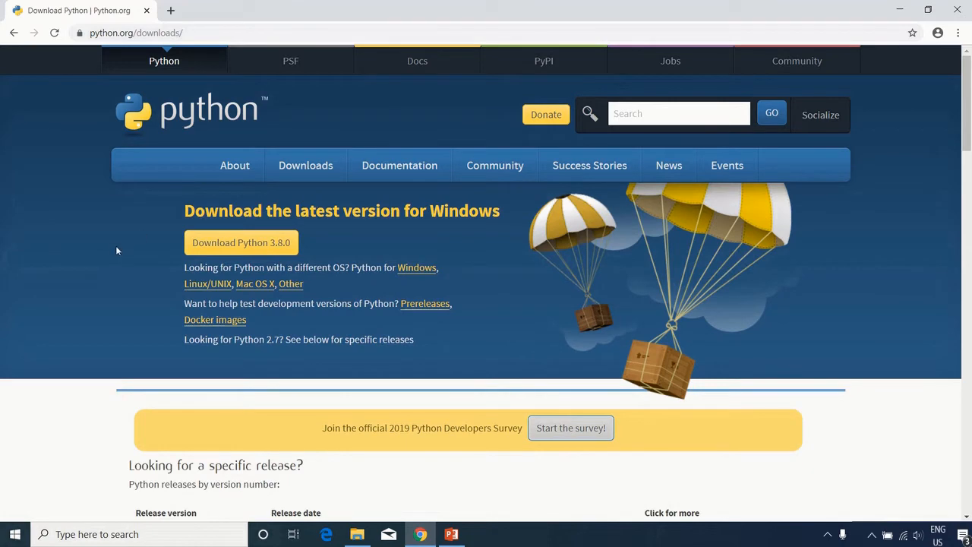
Find Python 3.7.0, dated June 27, 2018, in the list of specific releases and open its download page.
scroll(116, 250, down, 4)
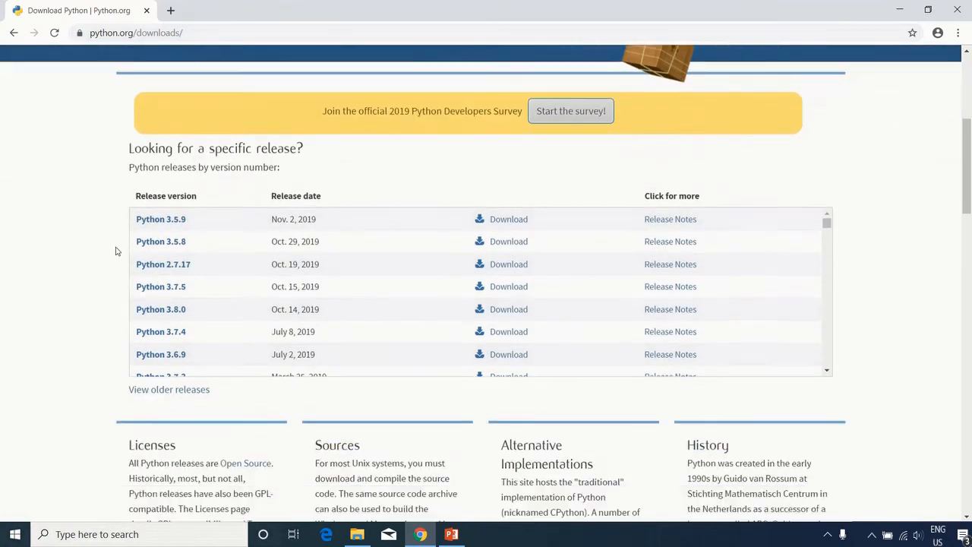
scroll(117, 251, down, 1)
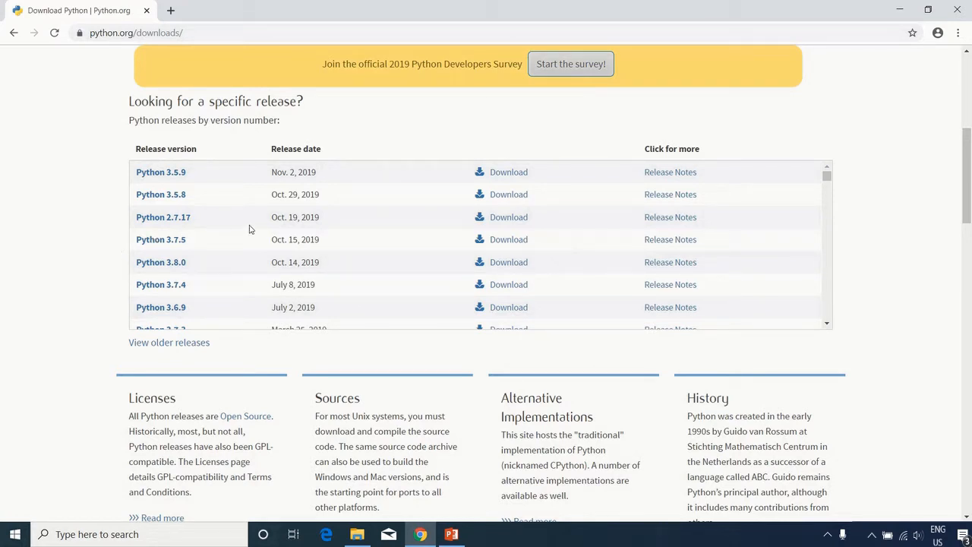
scroll(251, 229, down, 1)
scroll(251, 229, down, 2)
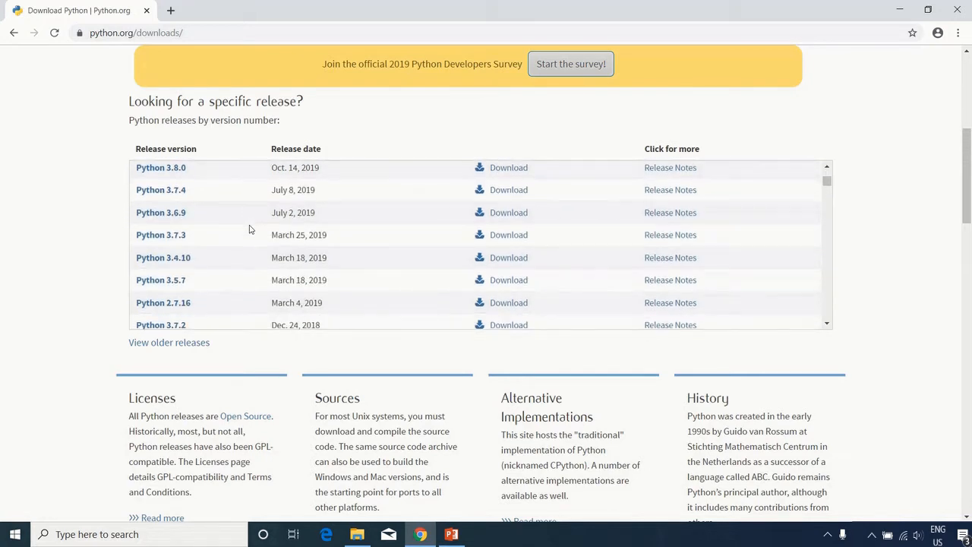
scroll(251, 229, down, 2)
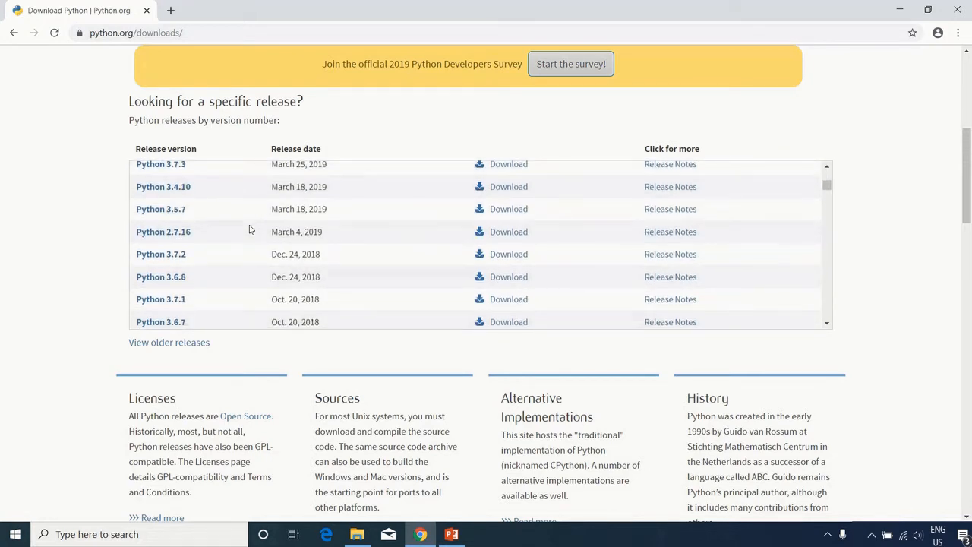
scroll(250, 229, down, 3)
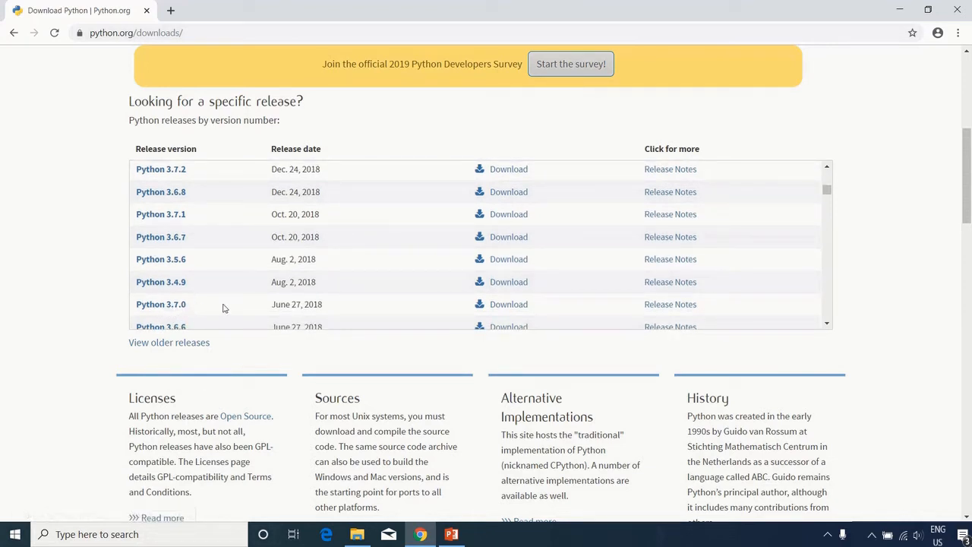
click(514, 303)
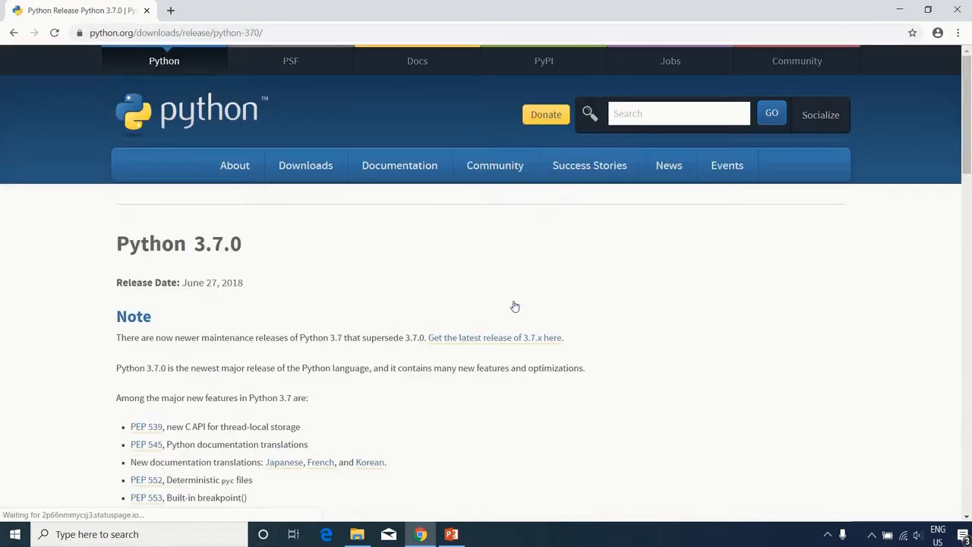
Download the Windows x86-64 executable installer from the Python 3.7.0 files table.
scroll(339, 291, down, 10)
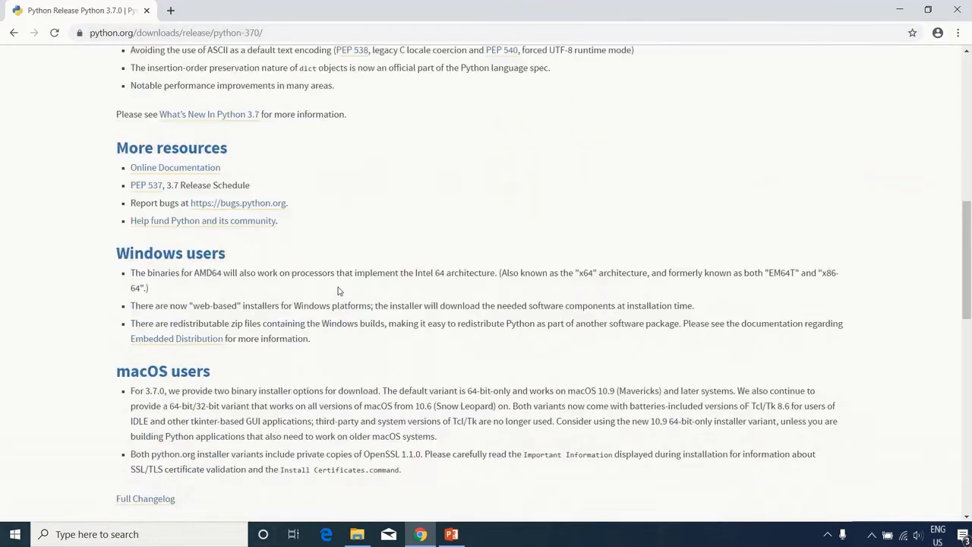
scroll(340, 286, down, 5)
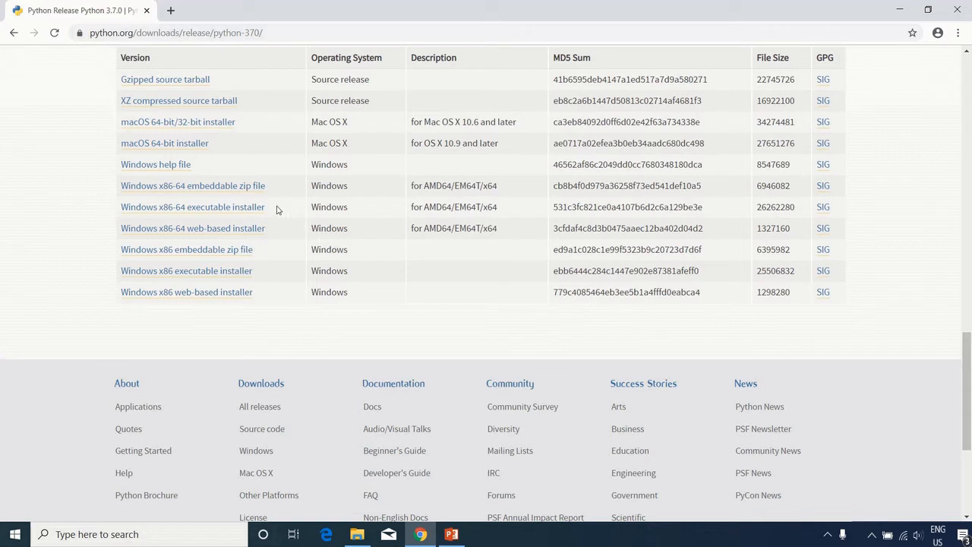
click(196, 207)
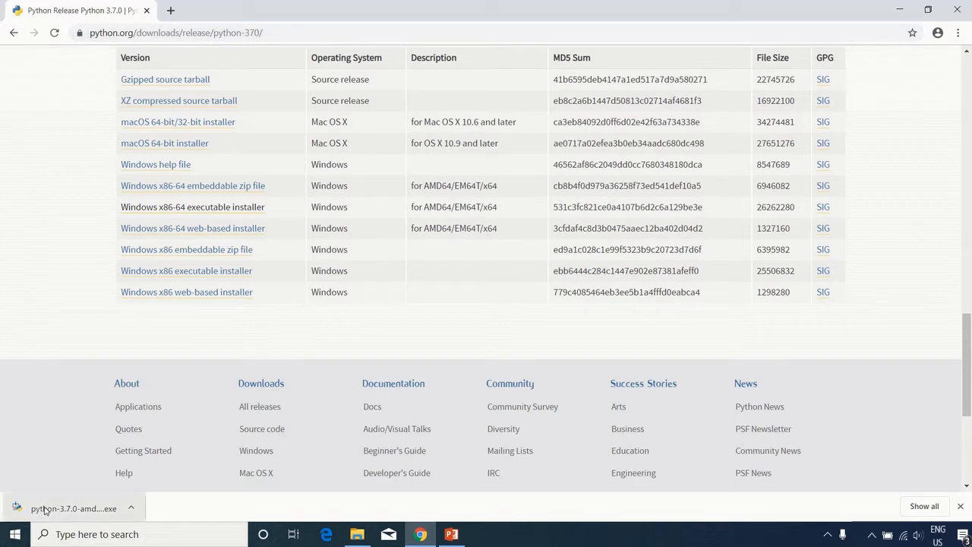
Switch to File Explorer, launch the python-3.7.0-amd64 installer from the Downloads folder, and minimize the folder window.
click(357, 534)
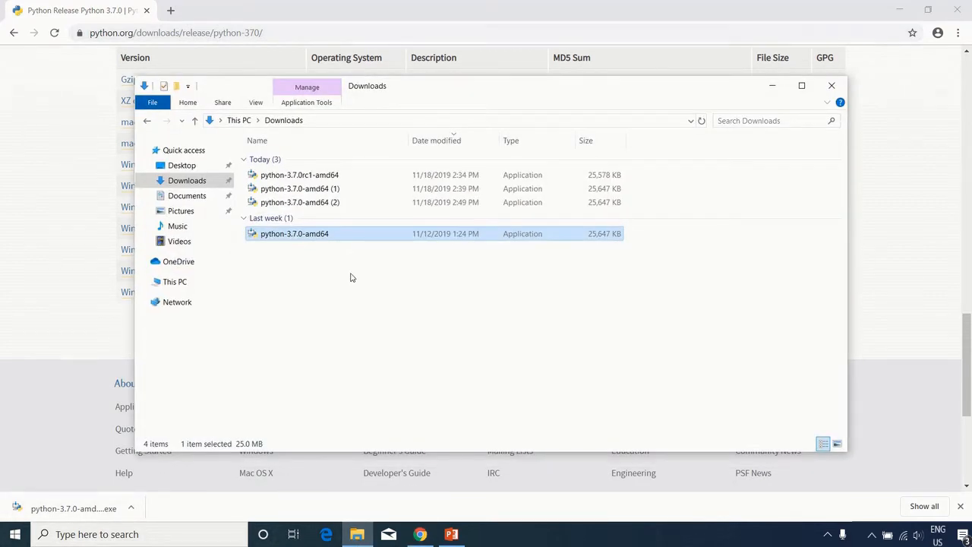
double_click(273, 235)
click(769, 87)
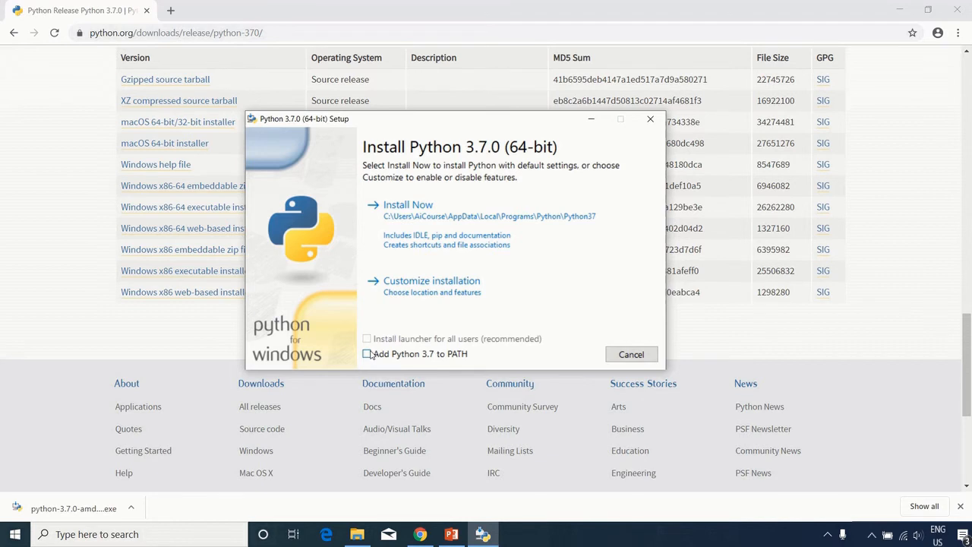
Install Python 3.7.0 with default settings and Add Python 3.7 to PATH enabled, closing the setup once it finishes.
click(369, 354)
click(428, 212)
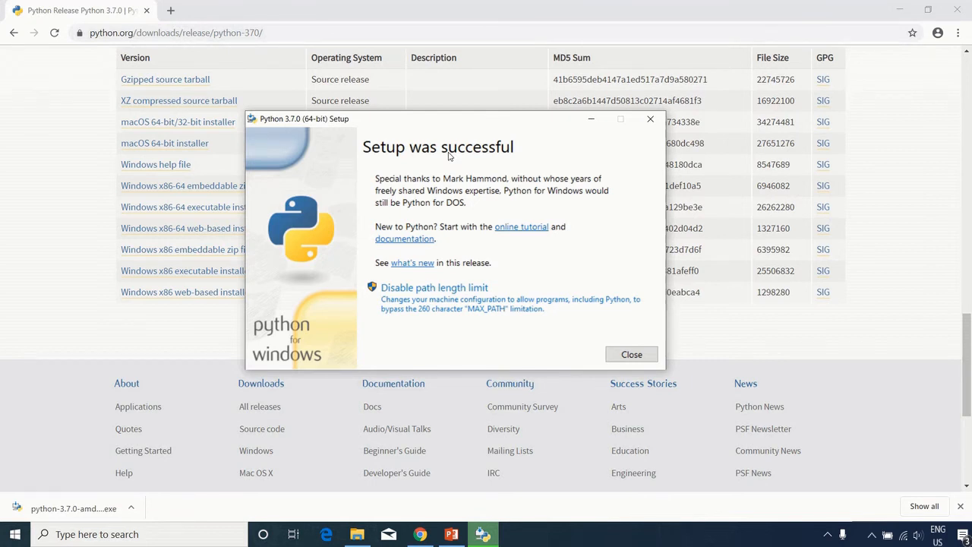
click(631, 354)
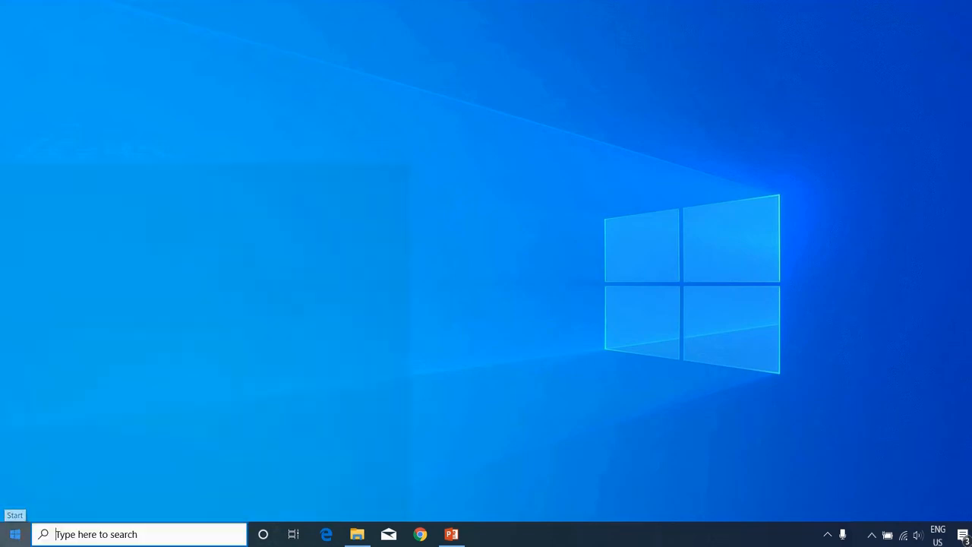
Search Windows for "python" and launch the Python 3.7 (64-bit) console.
click(16, 534)
text(python)
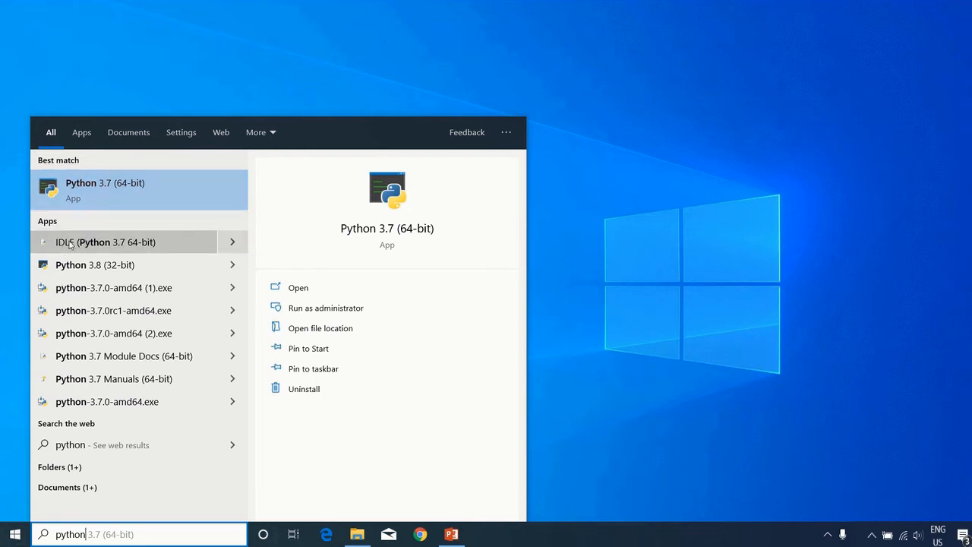
click(115, 190)
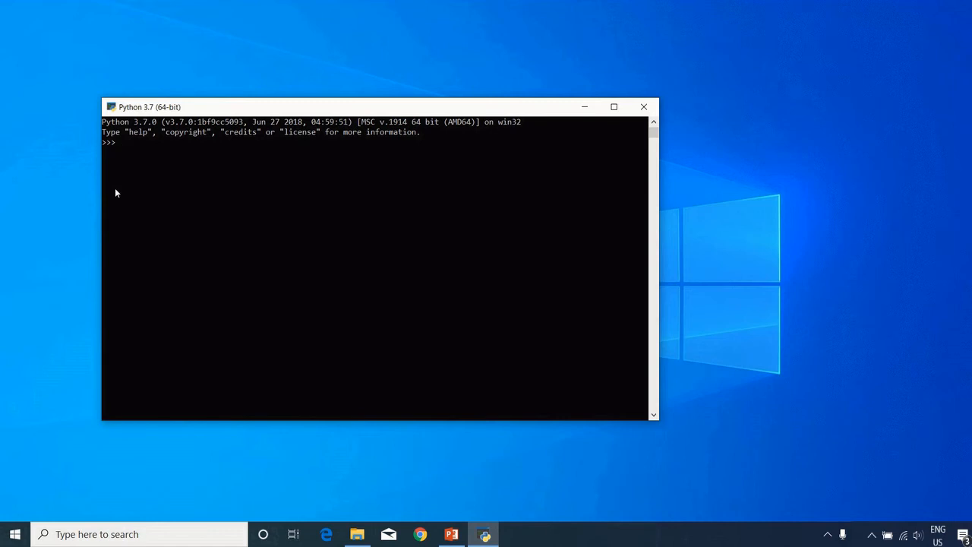
Run print("hello") in the Python console and leave it with exit().
text(print("hello)
key(Return)
text(exit())
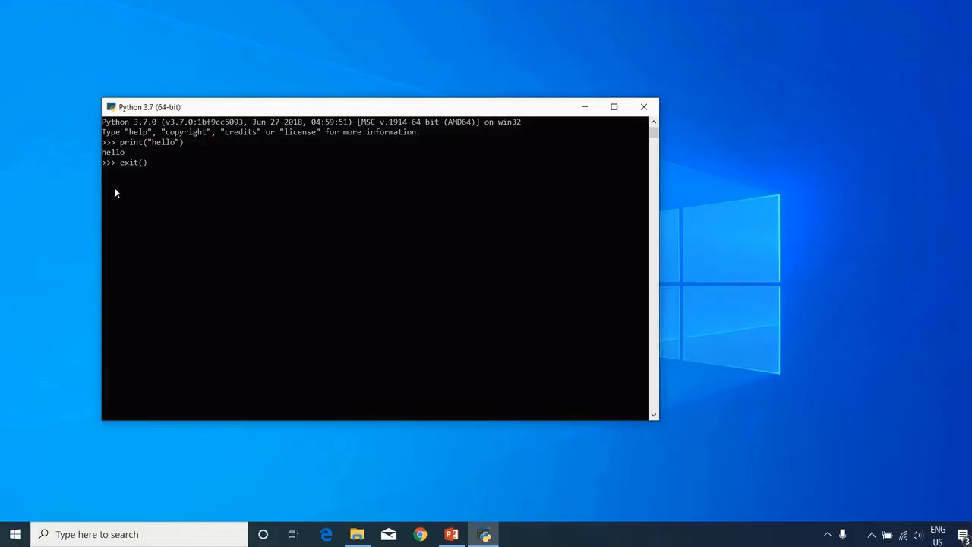
key(Return)
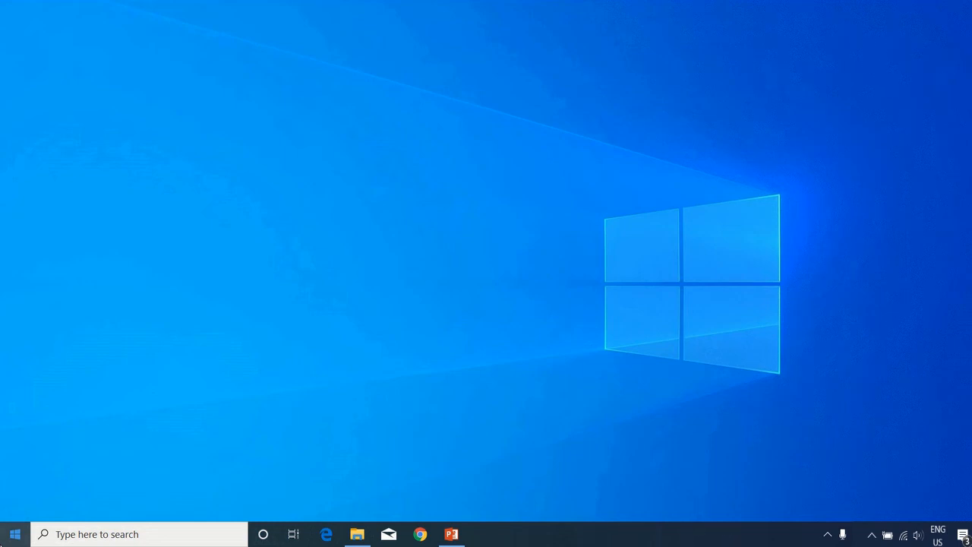
Open Command Prompt and start the Python interpreter with the python command.
click(16, 534)
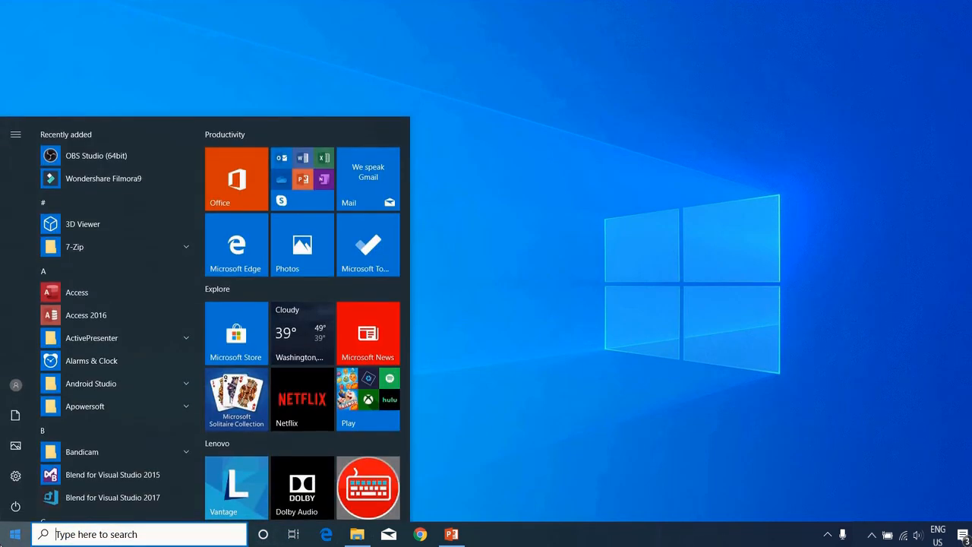
text(cmd)
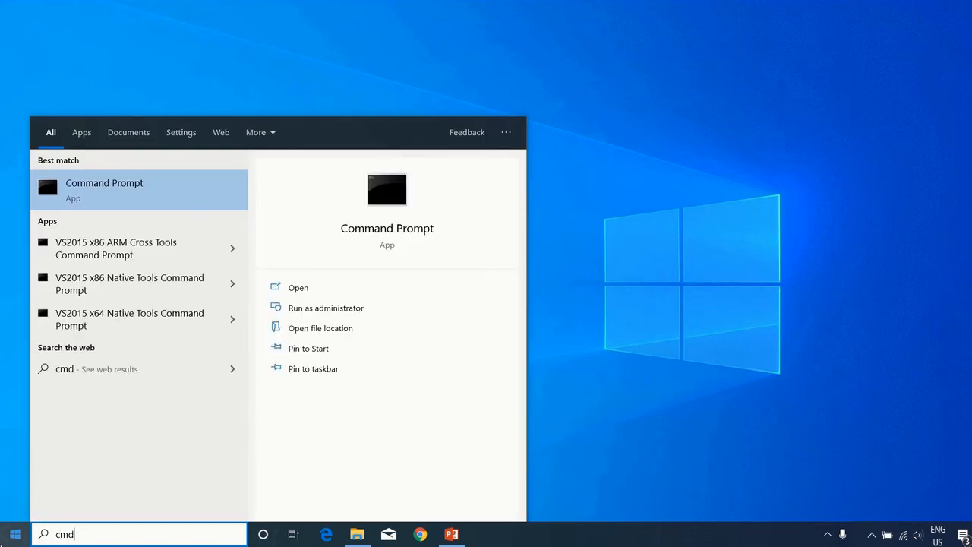
key(Return)
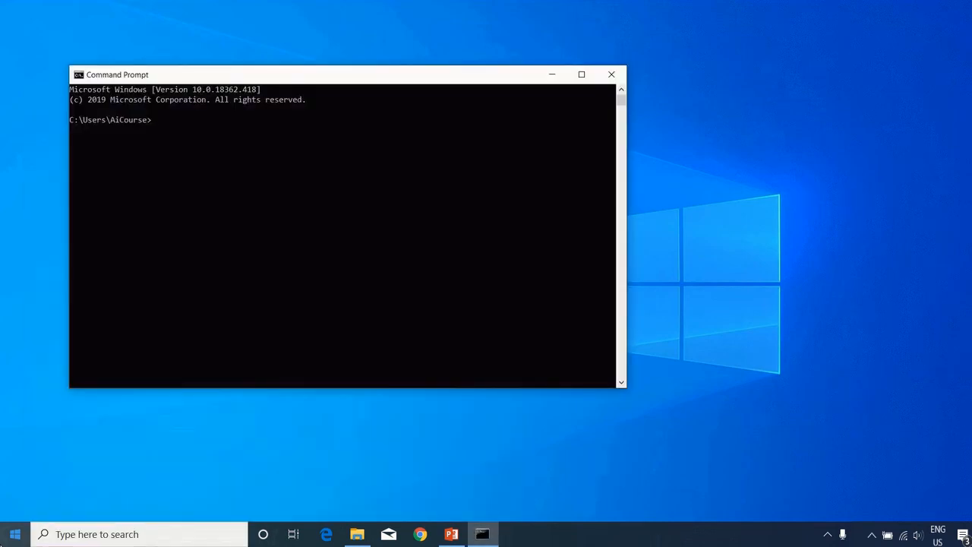
text(python)
key(Return)
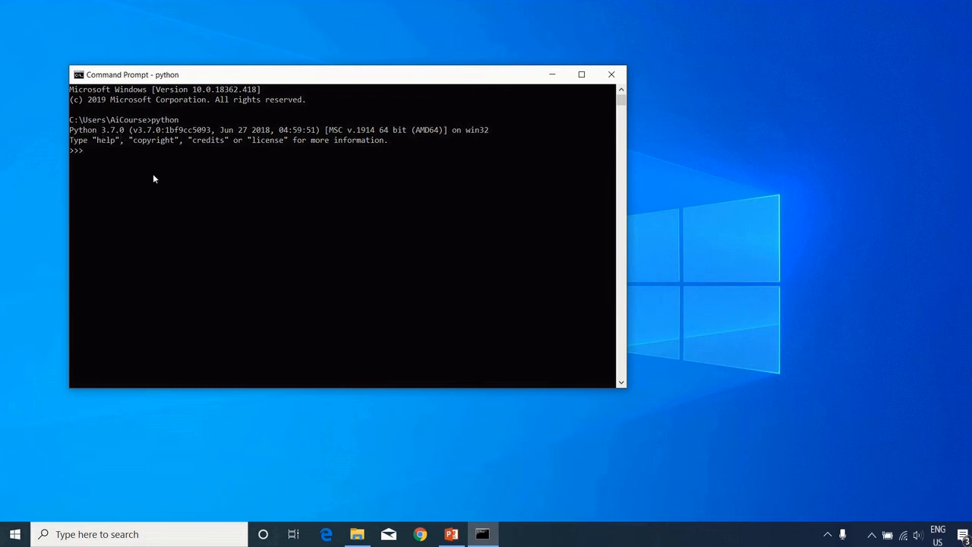
Run print("hello, it's working") in the interpreter and return to the command line with exit().
text(print()
text("hello, it's working"))
key(Return)
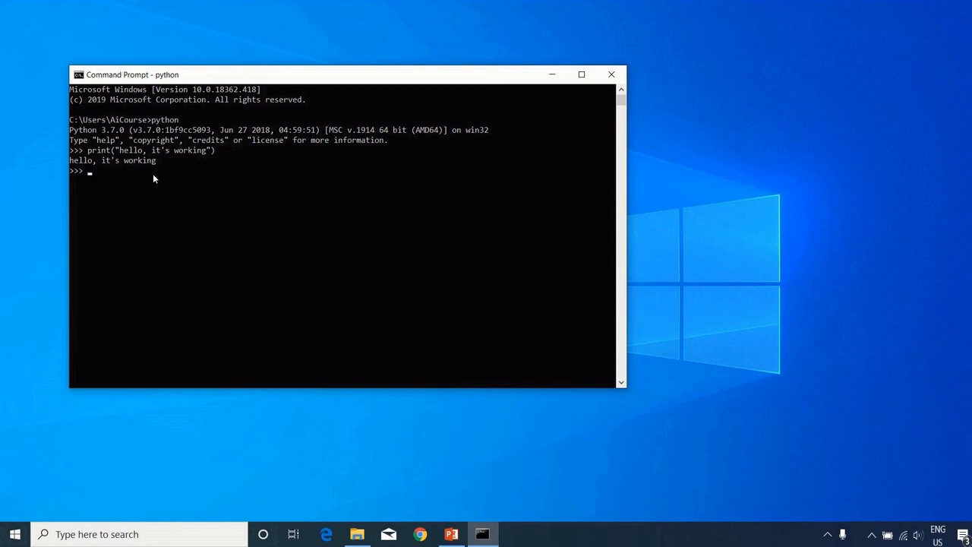
text(exit())
key(Return)
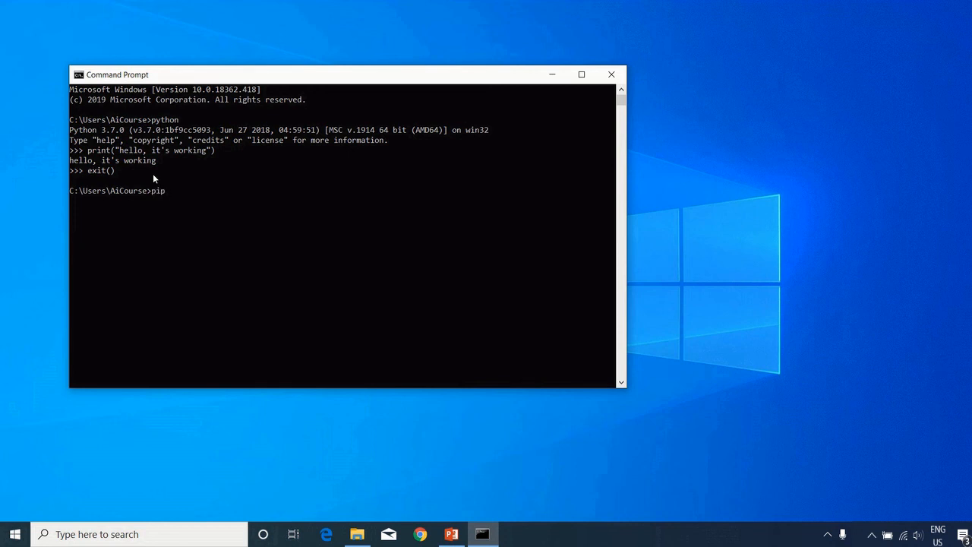
Run the pip command to check that it is available, and close Command Prompt.
text(pip)
key(Return)
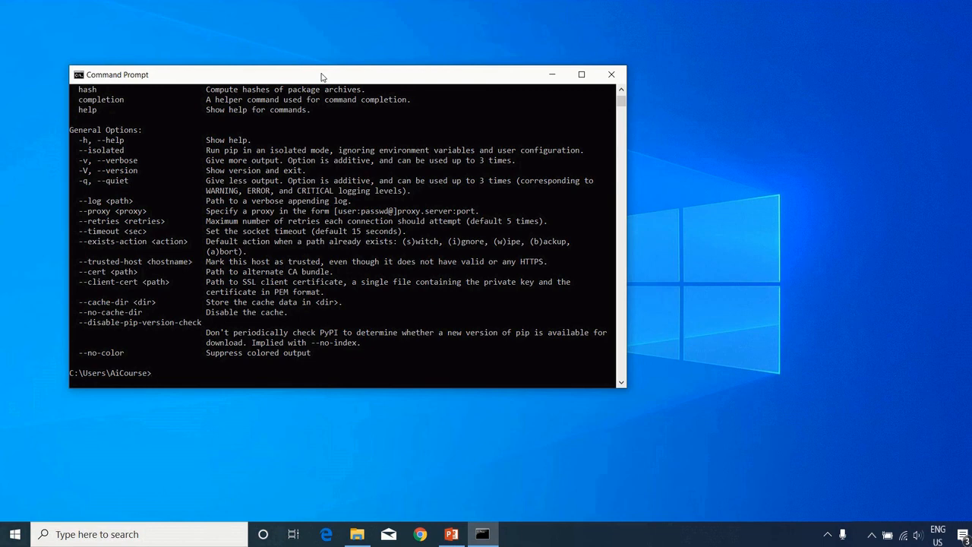
click(611, 73)
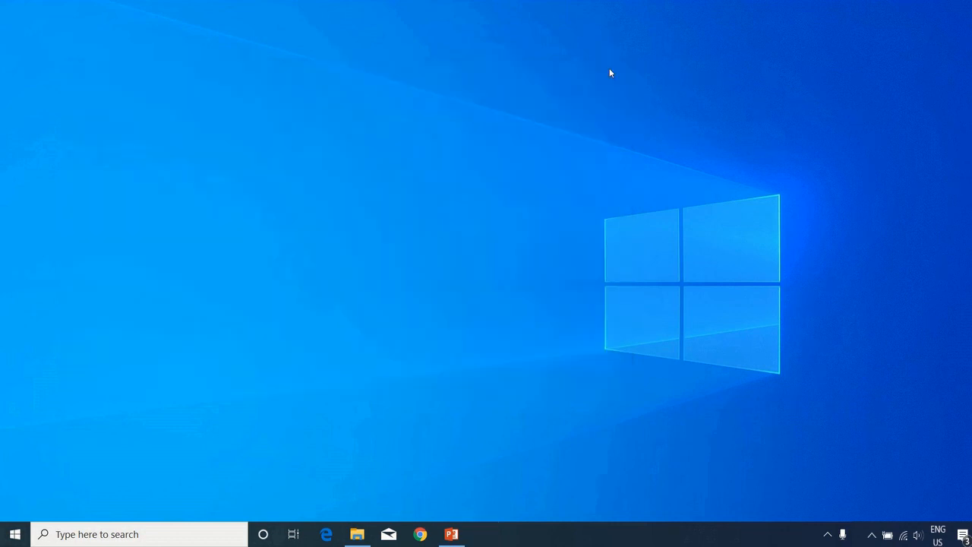